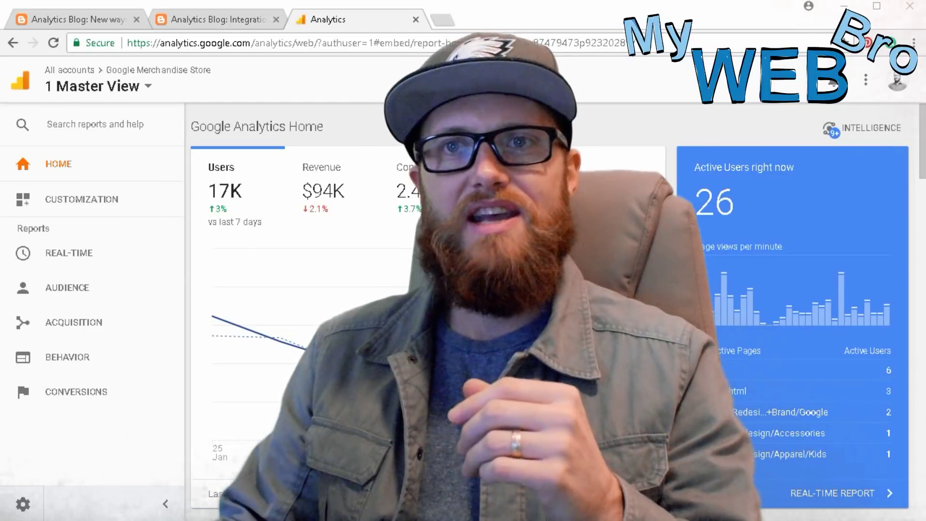
Switch to the 'New ways to measure your users in Google Analytics' blog post tab.
left_click(81, 18)
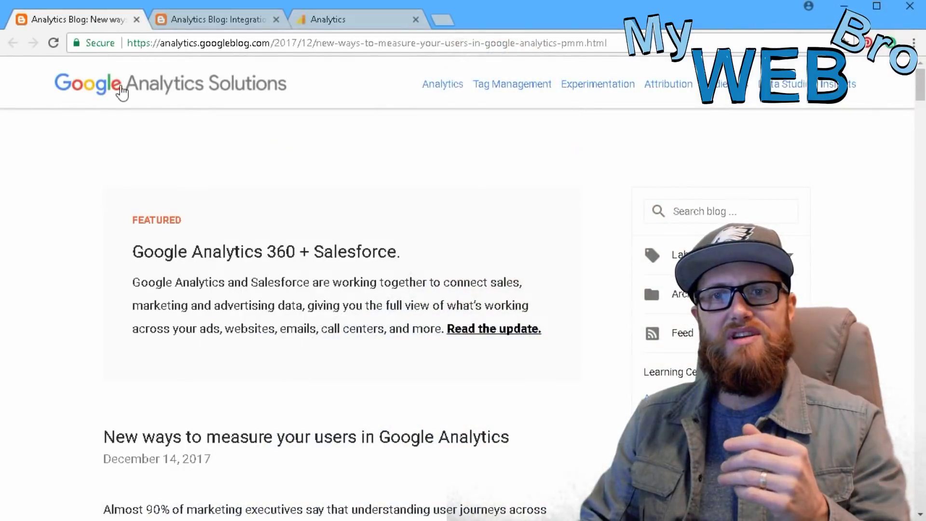
Skim the user-measurement post and the Salesforce integration post, then go to the Analytics Administration page.
scroll(257, 224, "down", 3)
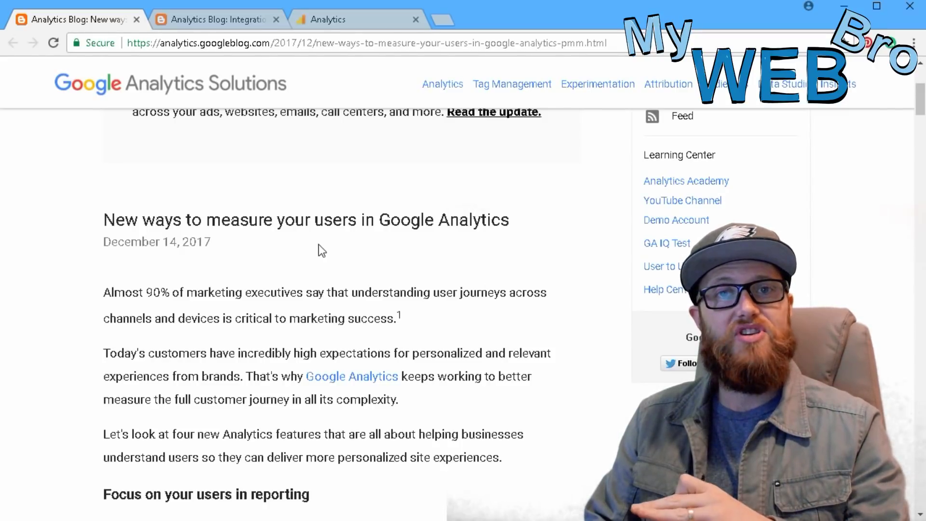
left_click(228, 21)
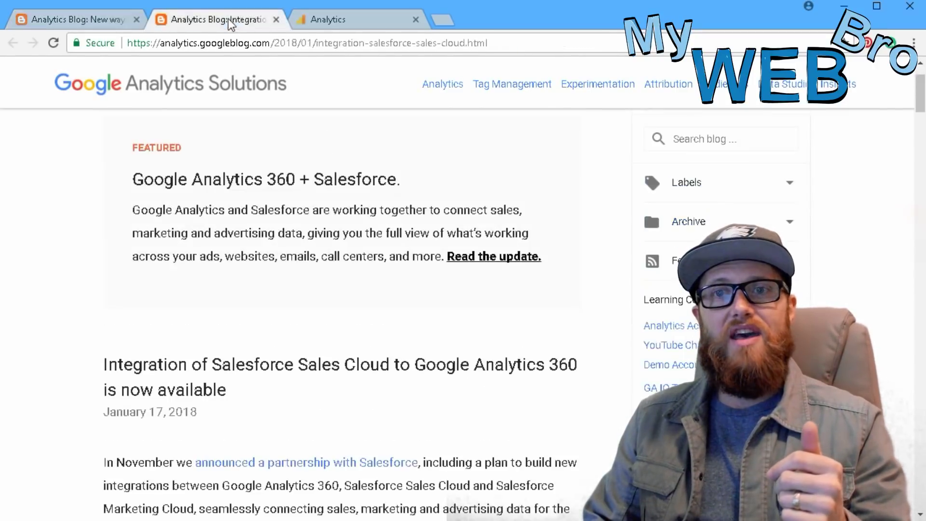
scroll(231, 456, "down", 4)
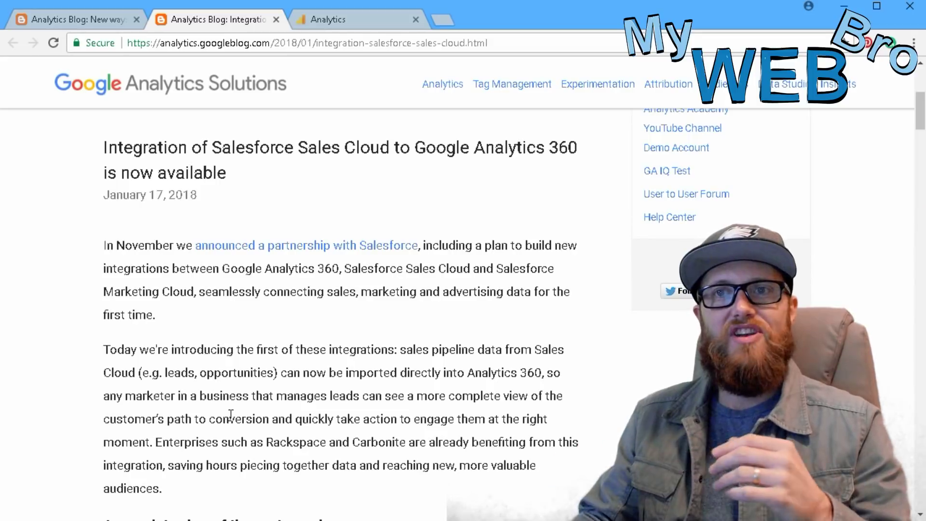
left_click(339, 21)
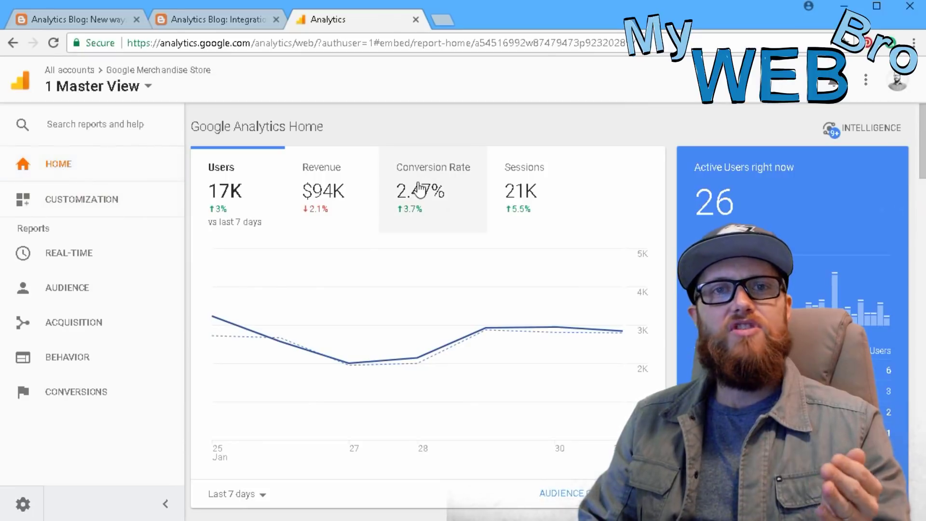
left_click(23, 506)
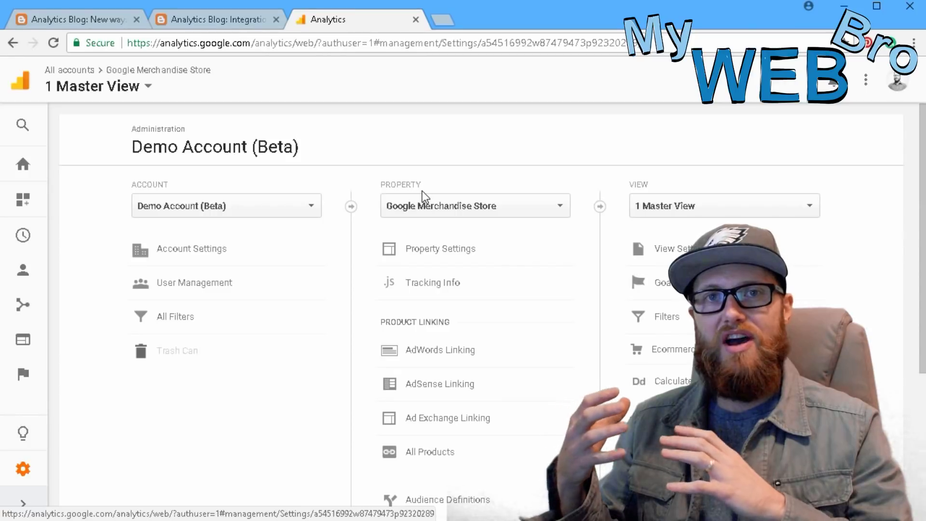
Verify 'Enable Users Metric in Reporting' is ON under User Analysis in Property Settings, then return Home.
left_click(428, 256)
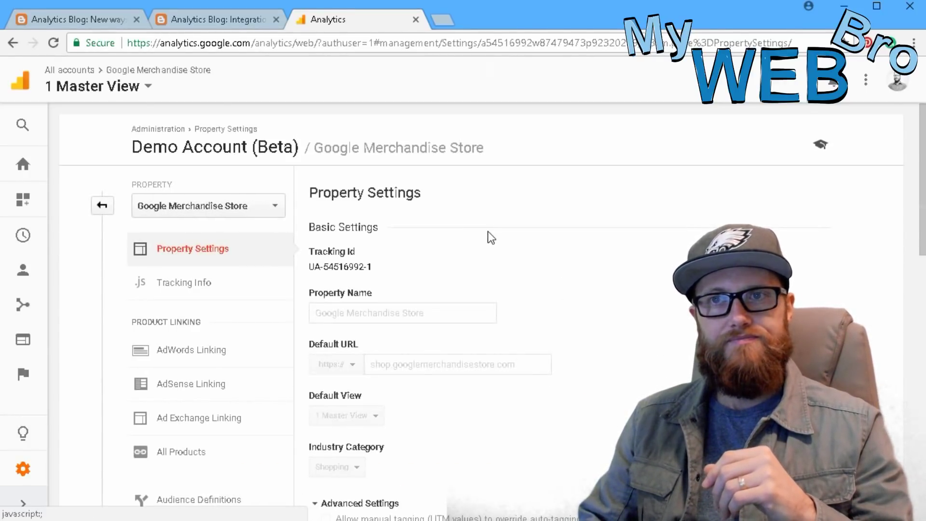
scroll(490, 229, "down", 3)
scroll(491, 230, "down", 10)
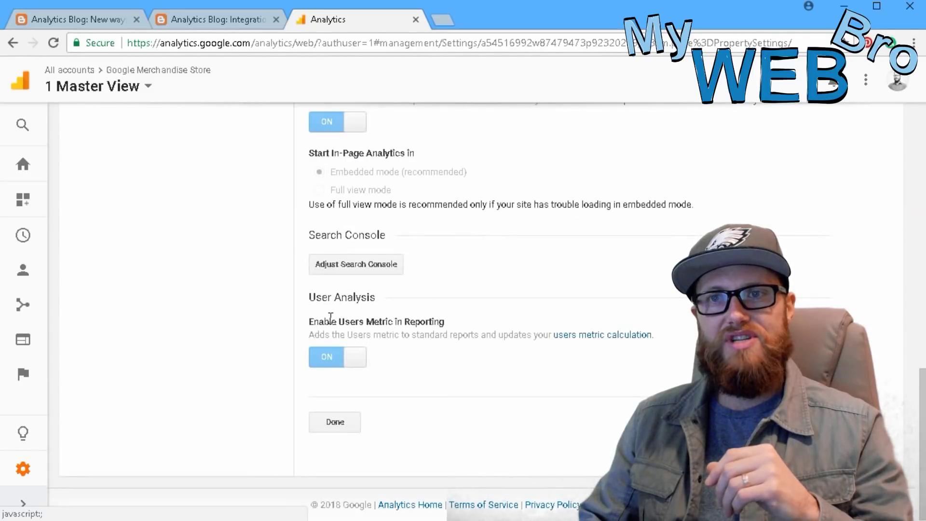
left_click_drag(309, 150, 381, 300)
left_click(385, 300)
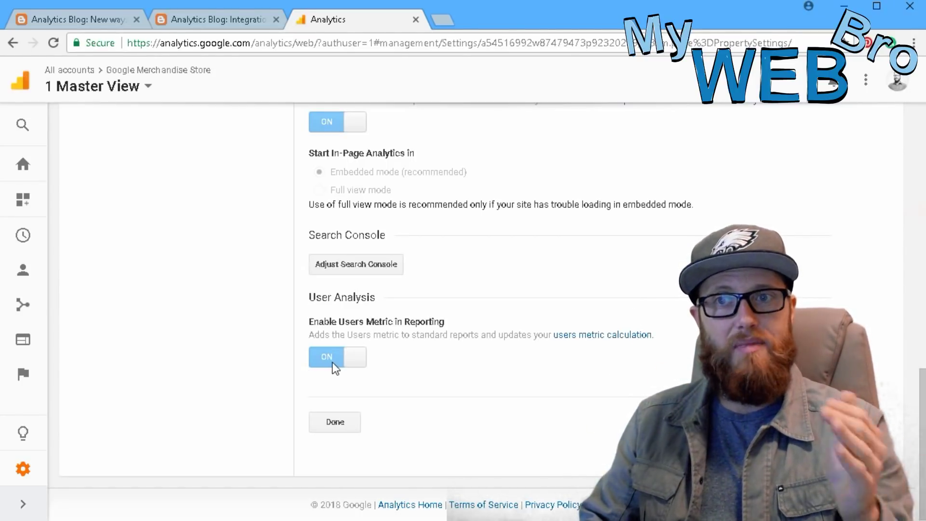
scroll(405, 227, "up", 7)
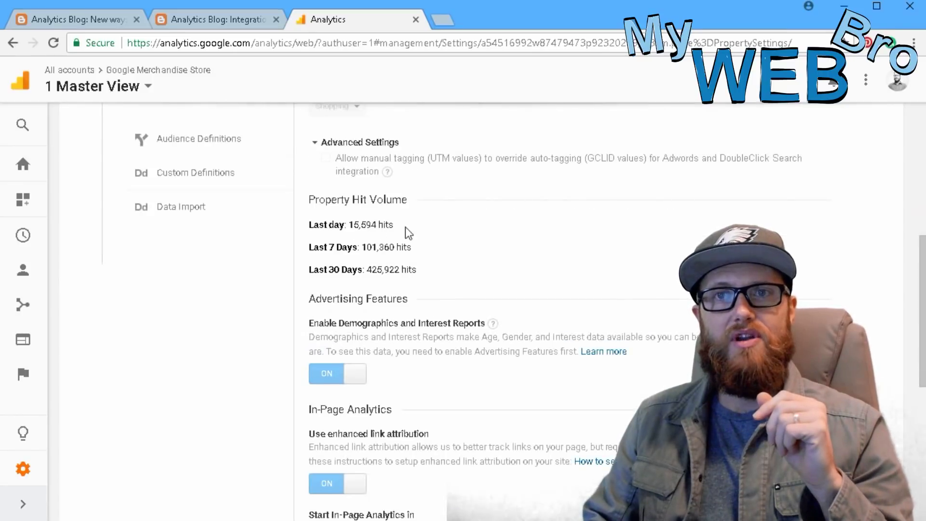
scroll(387, 390, "up", 5)
left_click(23, 165)
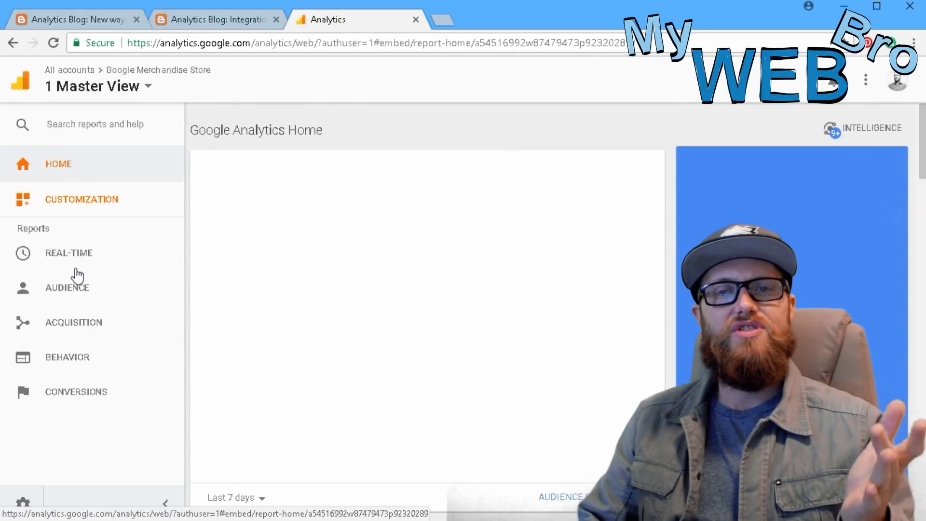
Open Audience > User Explorer and sort the client IDs by Revenue, highest first.
left_click(63, 291)
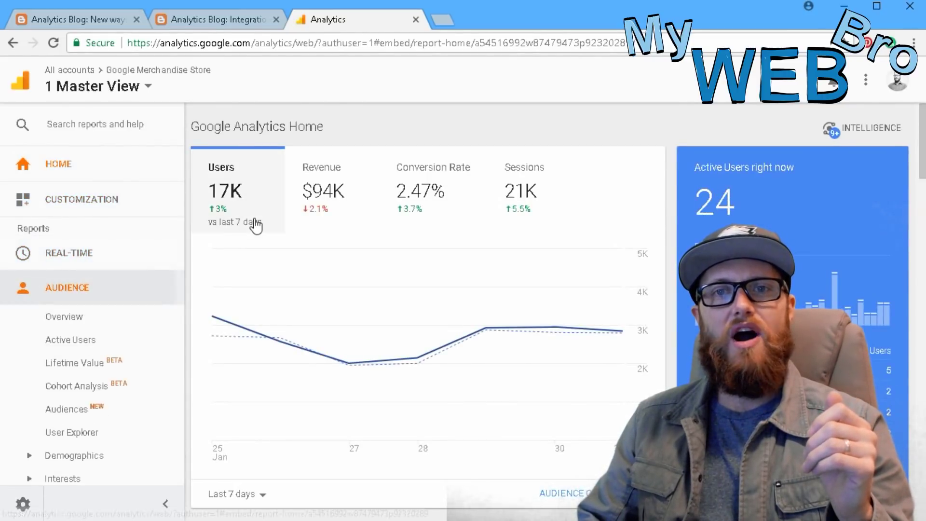
scroll(138, 337, "down", 2)
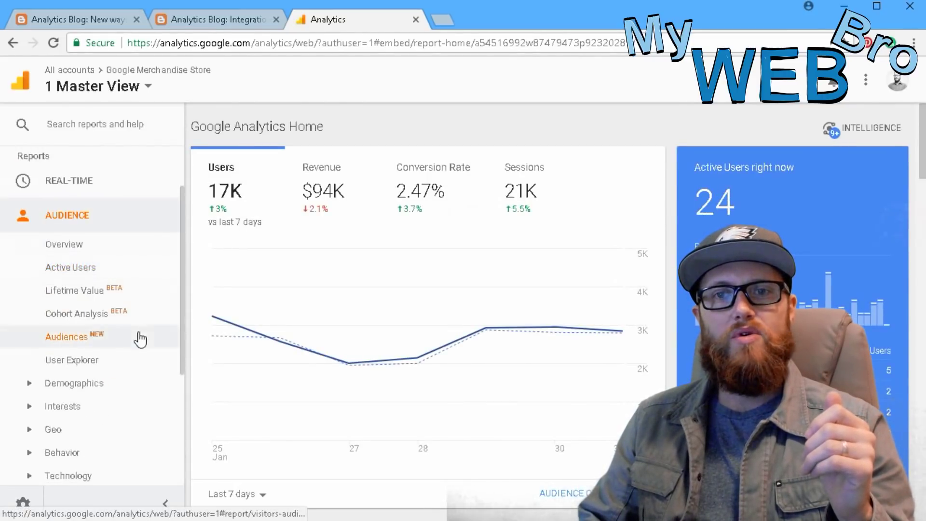
left_click(89, 362)
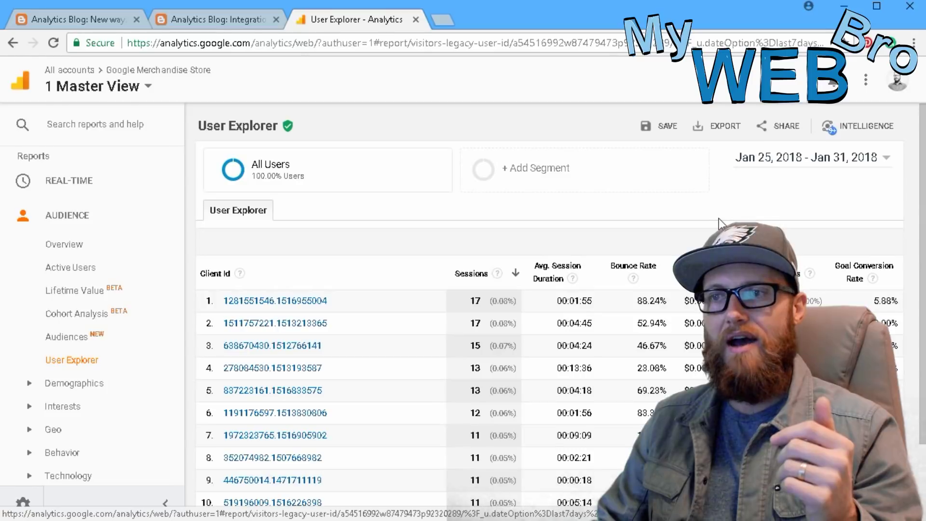
scroll(718, 223, "down", 2)
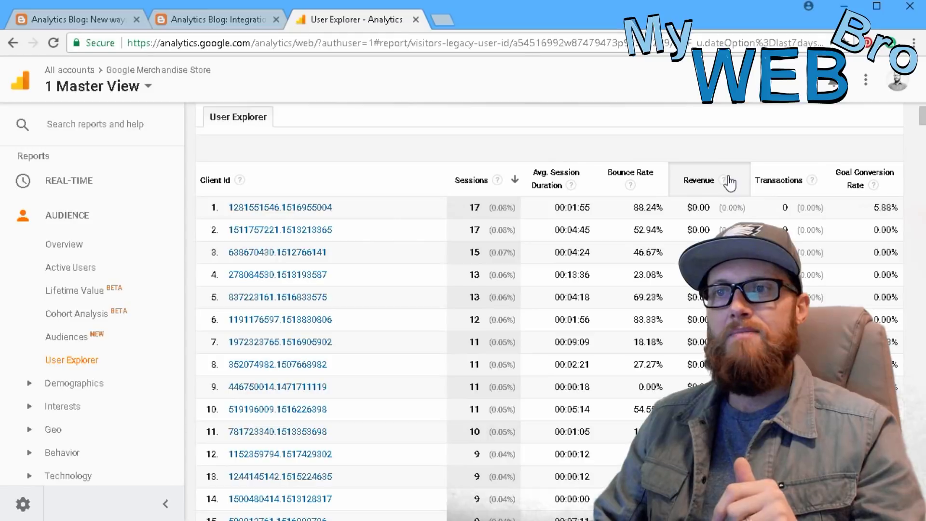
left_click(698, 179)
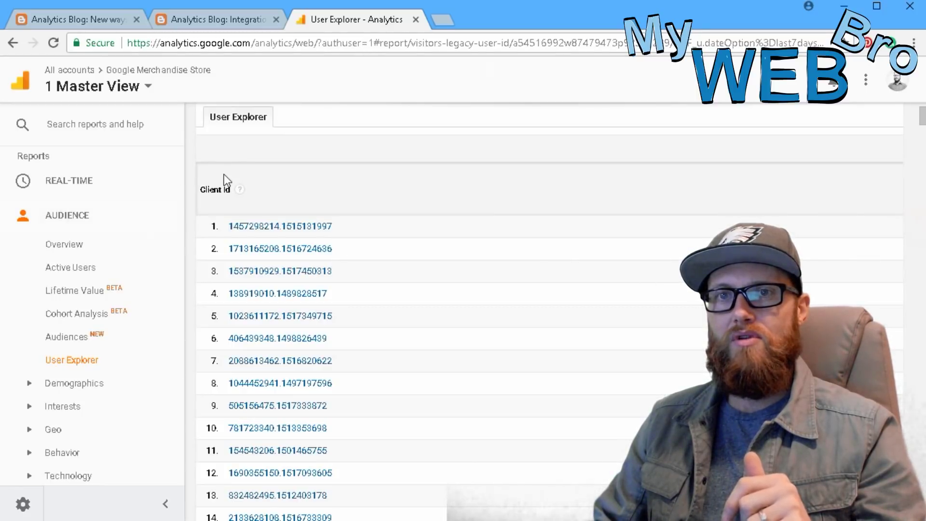
left_click(68, 362)
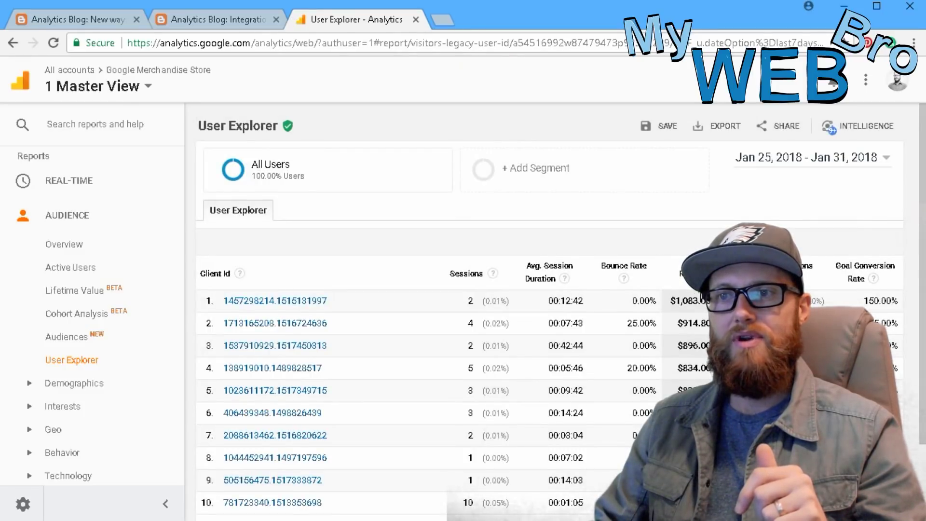
left_click(288, 300)
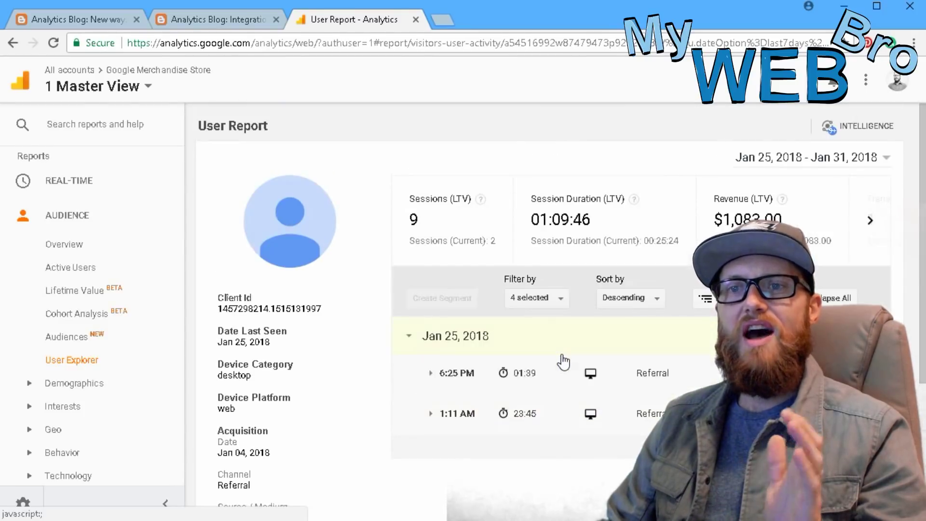
scroll(337, 294, "down", 1)
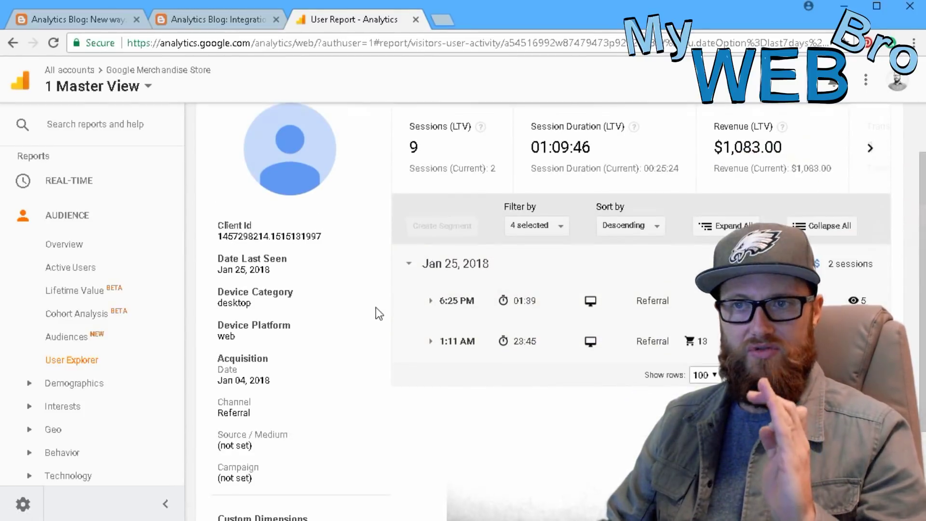
left_click(429, 347)
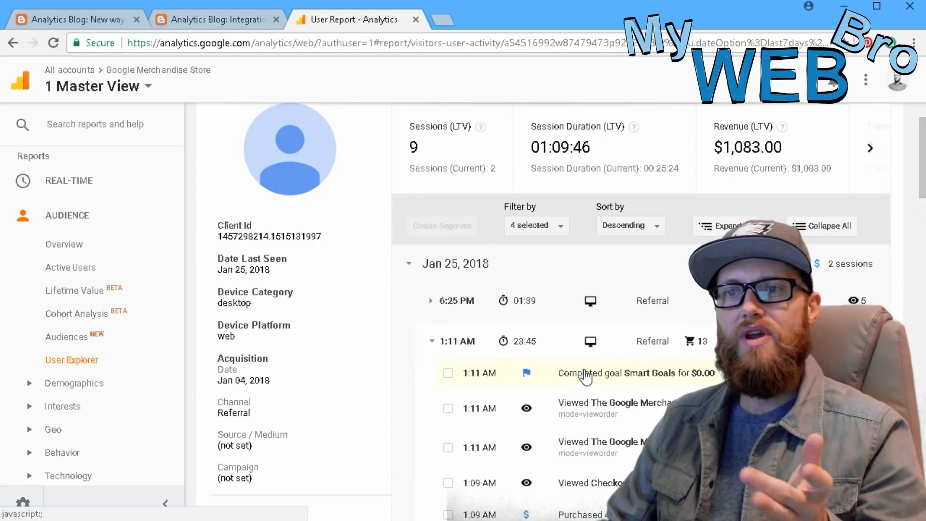
scroll(586, 379, "down", 1)
scroll(586, 379, "down", 8)
scroll(586, 380, "up", 9)
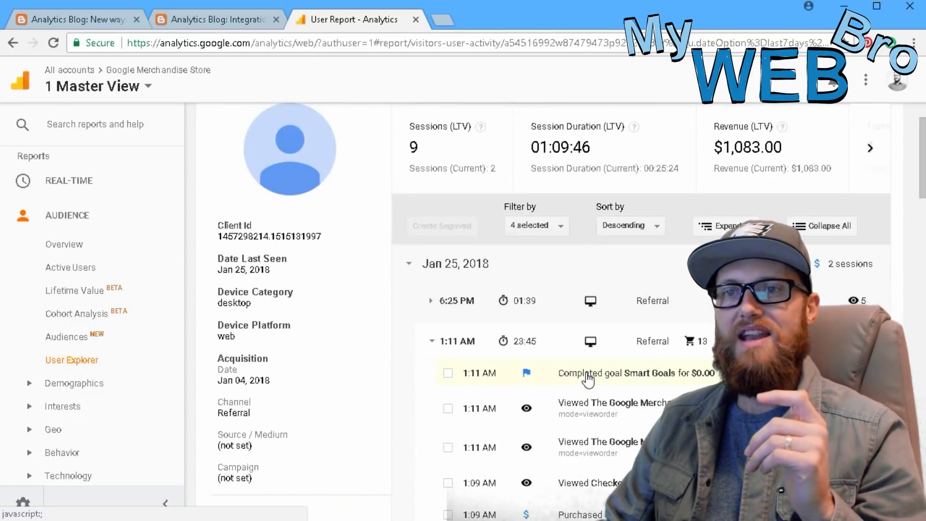
scroll(598, 354, "down", 1)
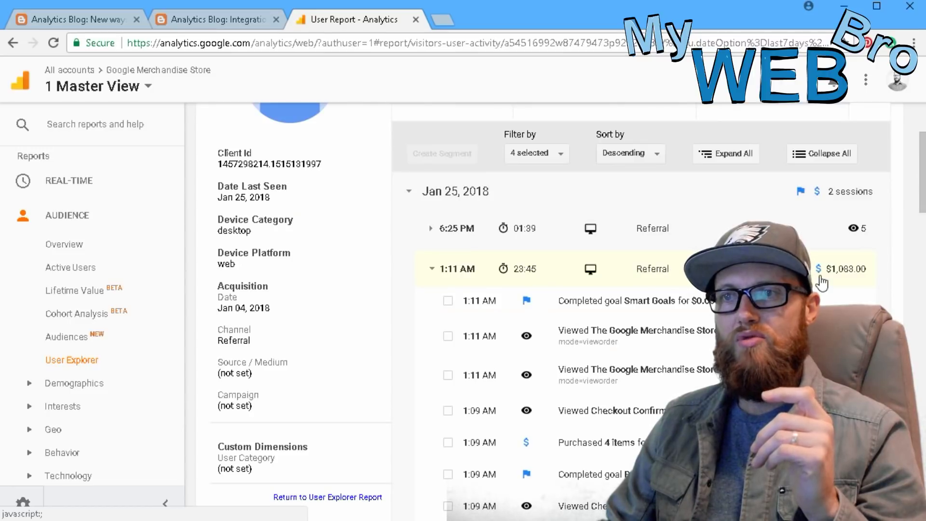
scroll(844, 280, "down", 10)
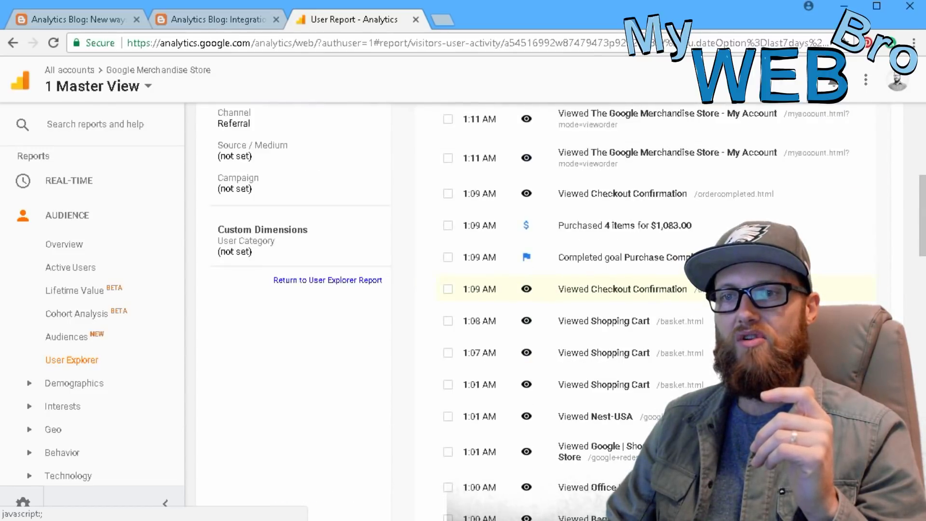
scroll(845, 280, "down", 15)
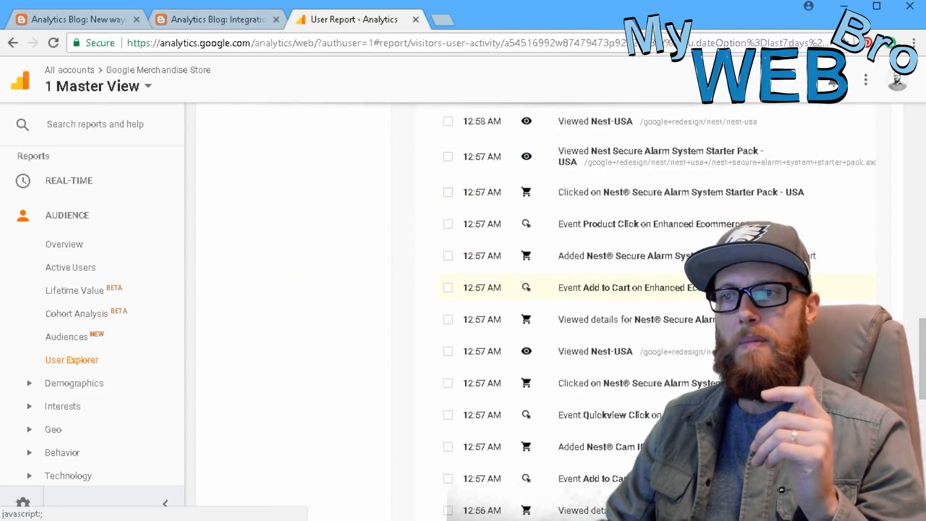
scroll(845, 280, "up", 2)
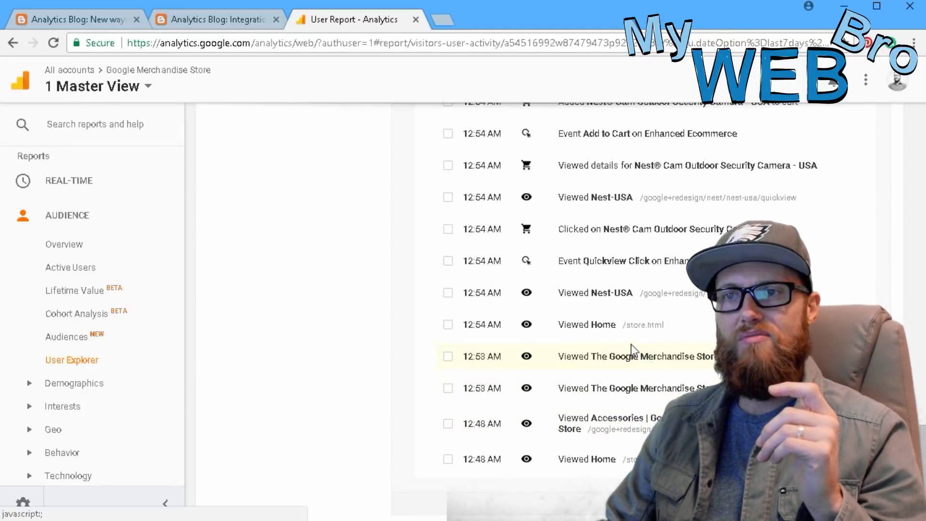
scroll(630, 343, "up", 3)
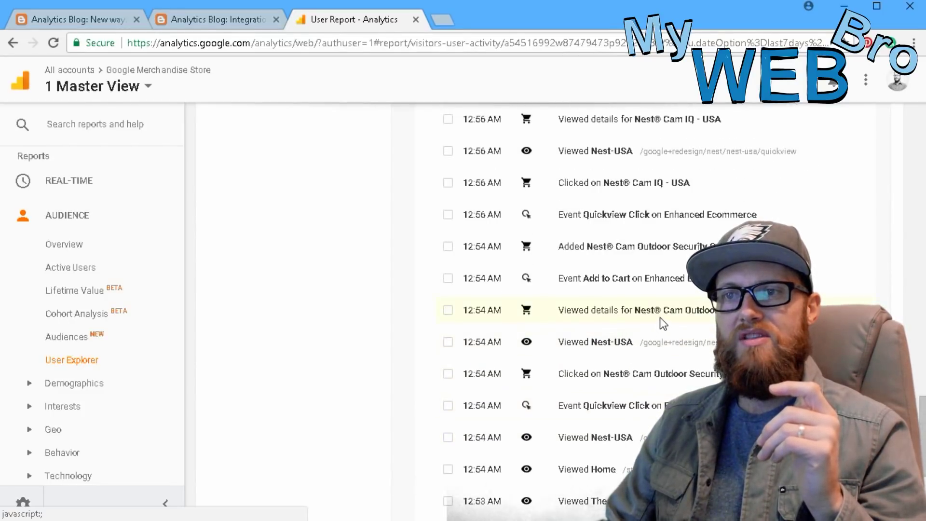
scroll(668, 314, "up", 3)
scroll(671, 311, "up", 5)
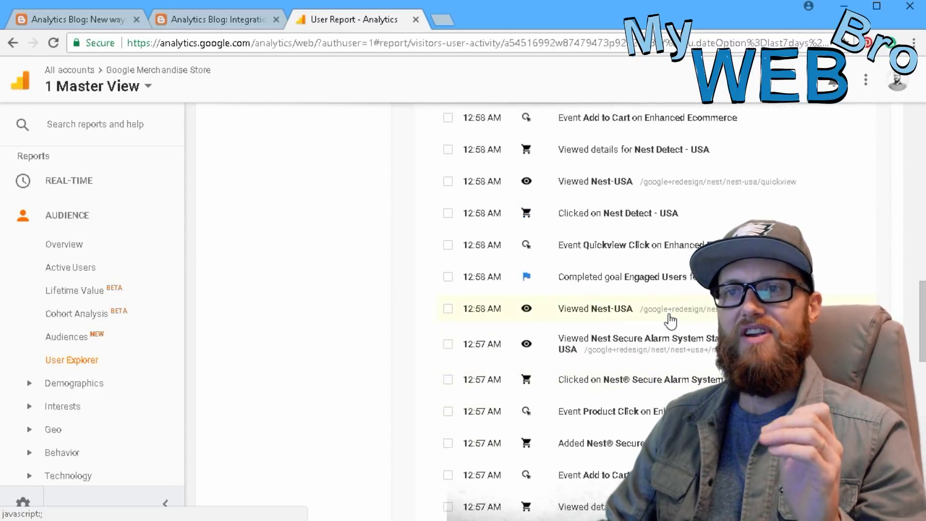
scroll(670, 319, "up", 15)
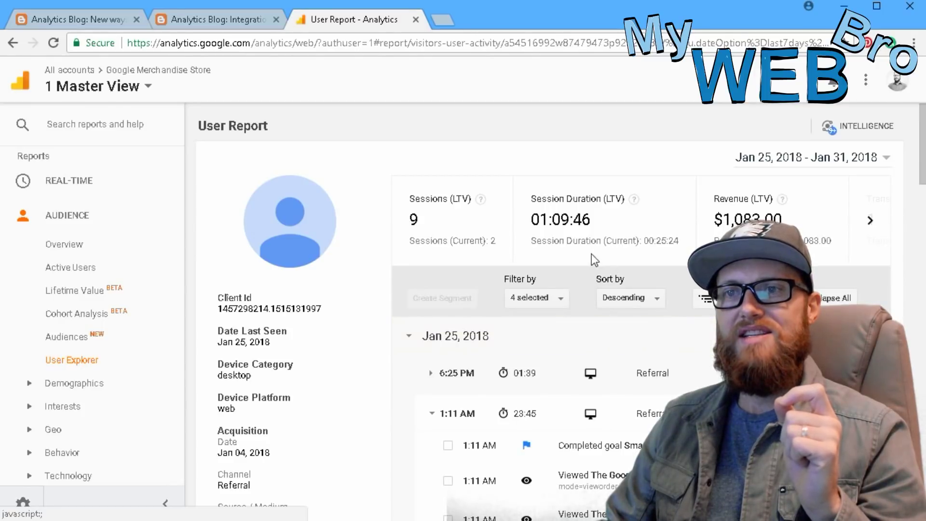
scroll(418, 343, "down", 2)
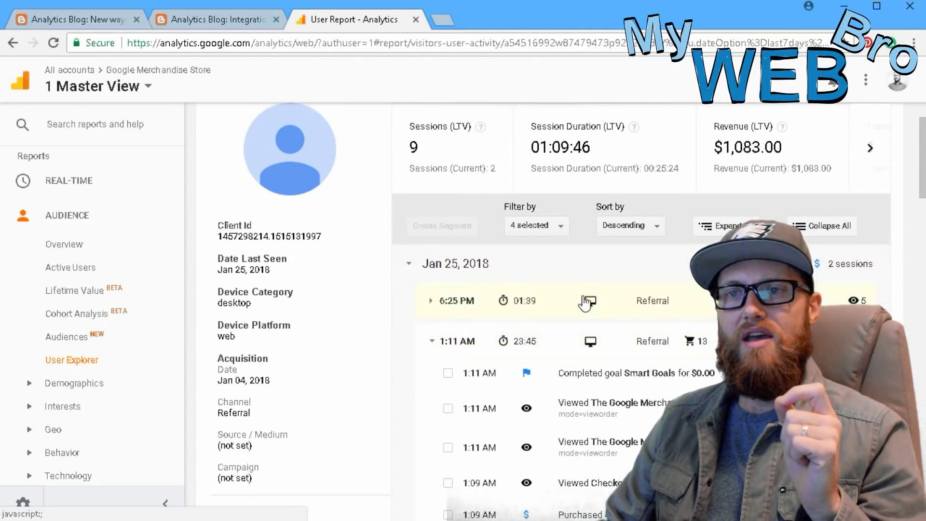
scroll(586, 303, "down", 2)
scroll(585, 303, "up", 2)
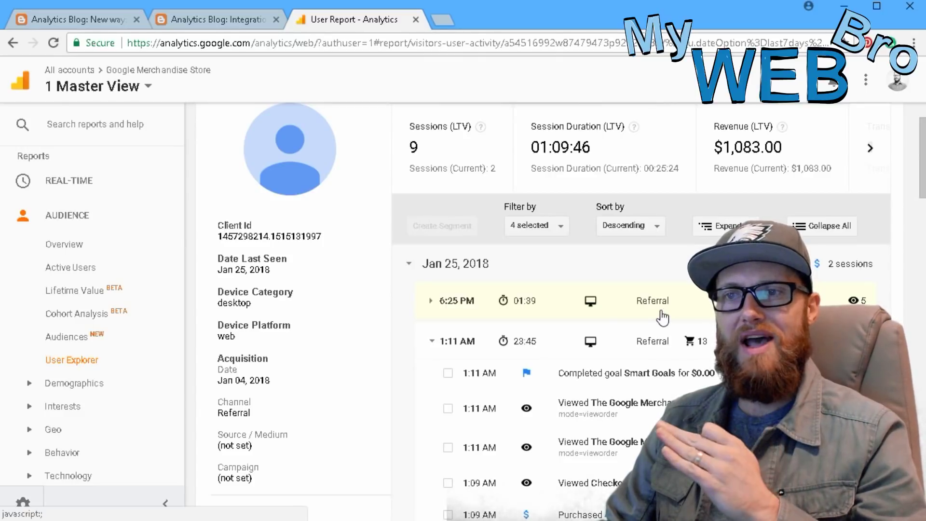
scroll(667, 347, "down", 2)
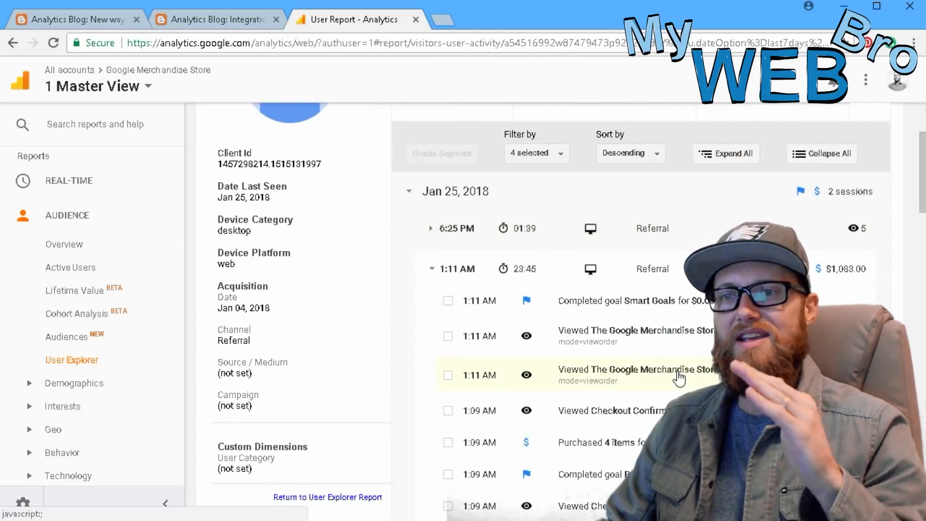
scroll(678, 379, "up", 2)
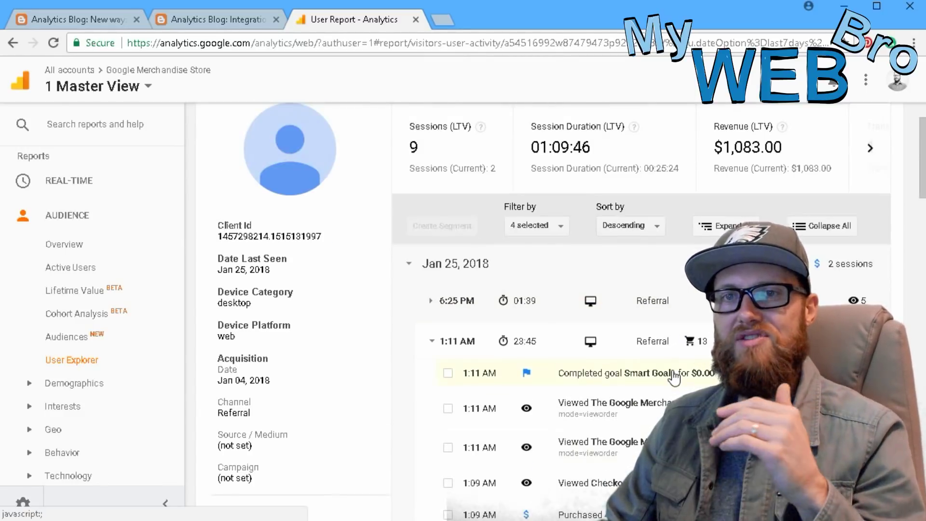
Open the top-revenue visitor's individual user report from the User Explorer list.
left_click(82, 366)
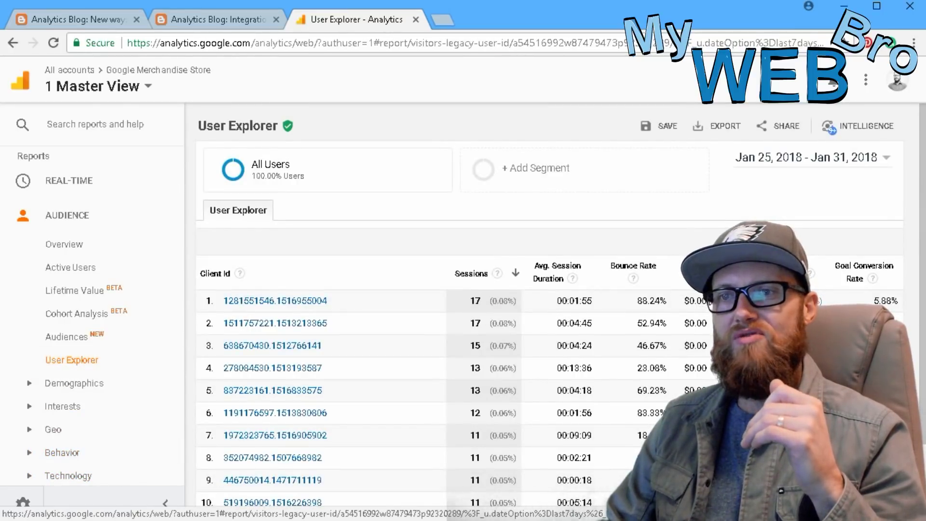
left_click(266, 302)
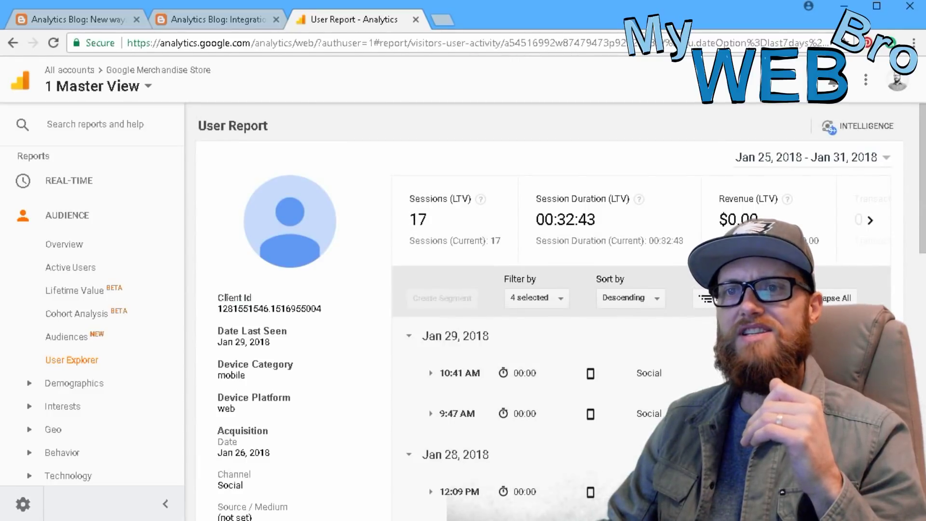
scroll(545, 274, "down", 10)
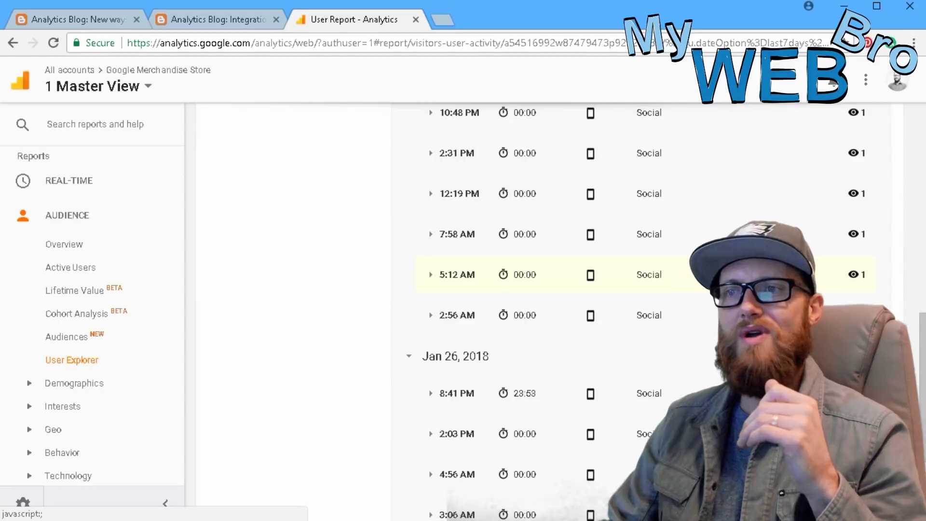
scroll(545, 277, "down", 1)
scroll(588, 325, "down", 1)
scroll(573, 319, "up", 1)
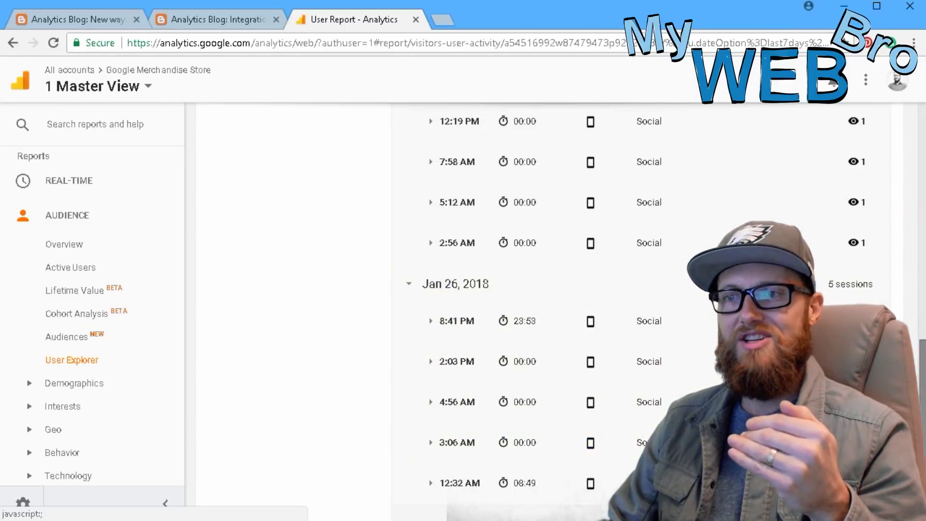
Expand the 12:32 AM and 2:26 AM sessions to review each session's hits.
left_click(460, 483)
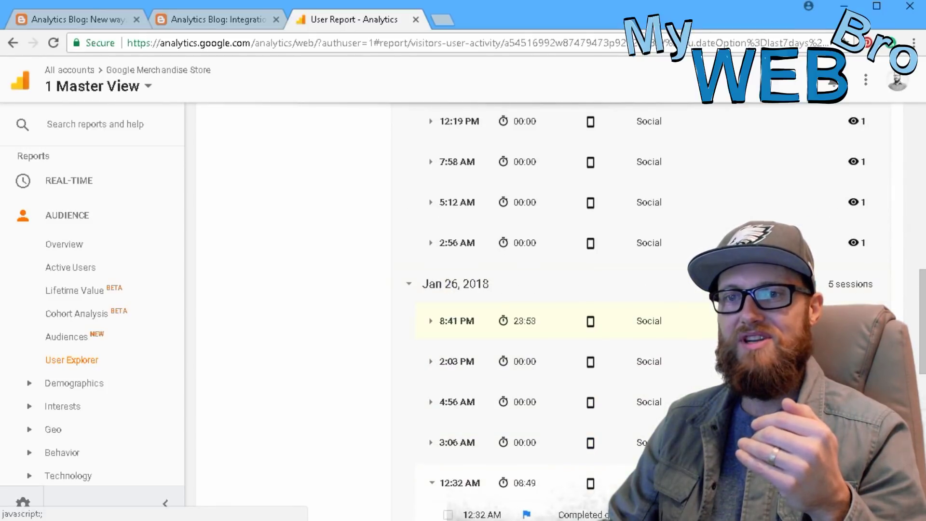
scroll(482, 323, "down", 5)
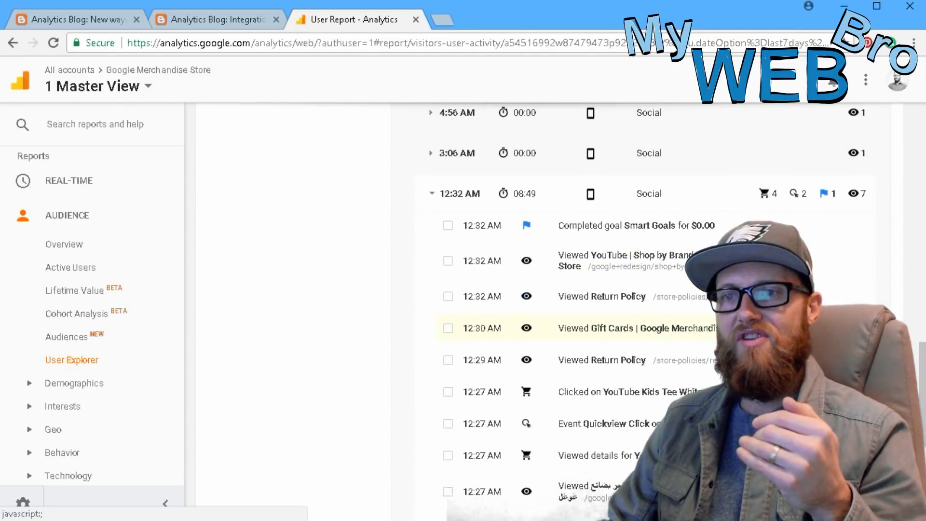
scroll(482, 327, "down", 4)
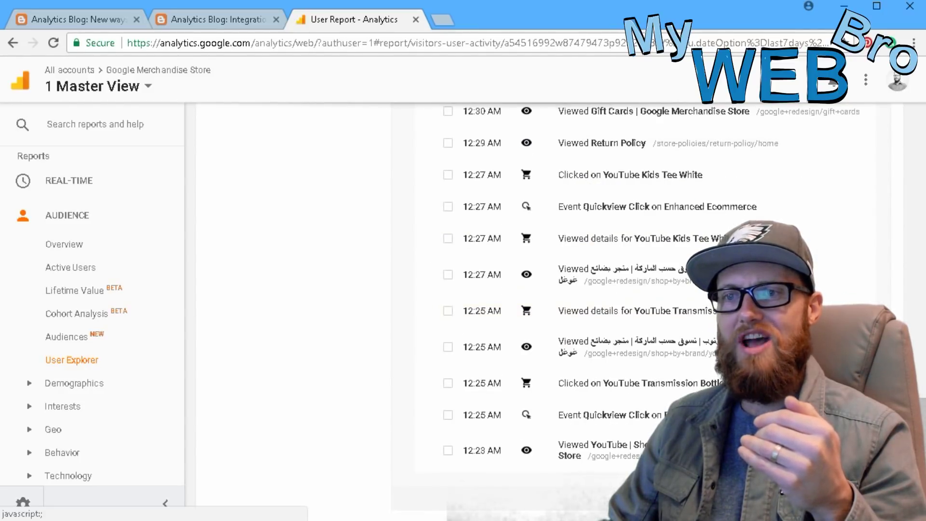
scroll(482, 328, "up", 5)
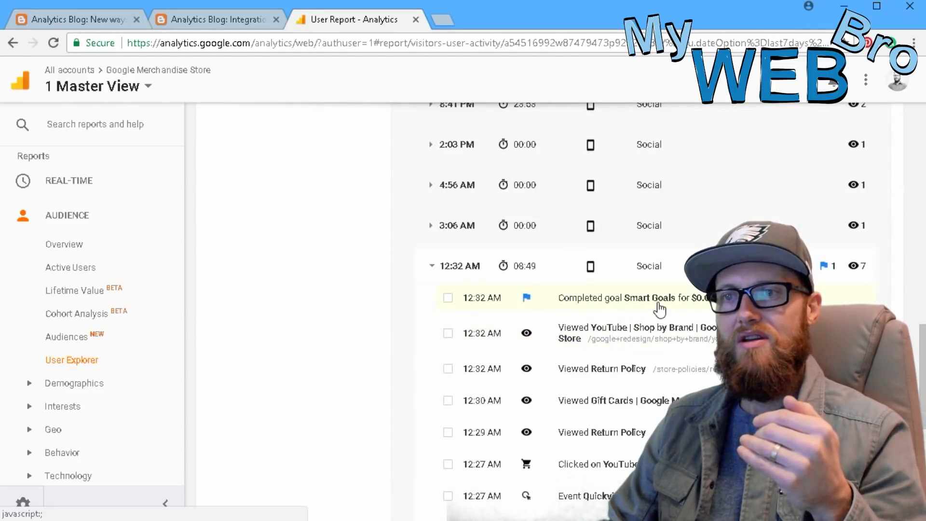
scroll(694, 343, "up", 10)
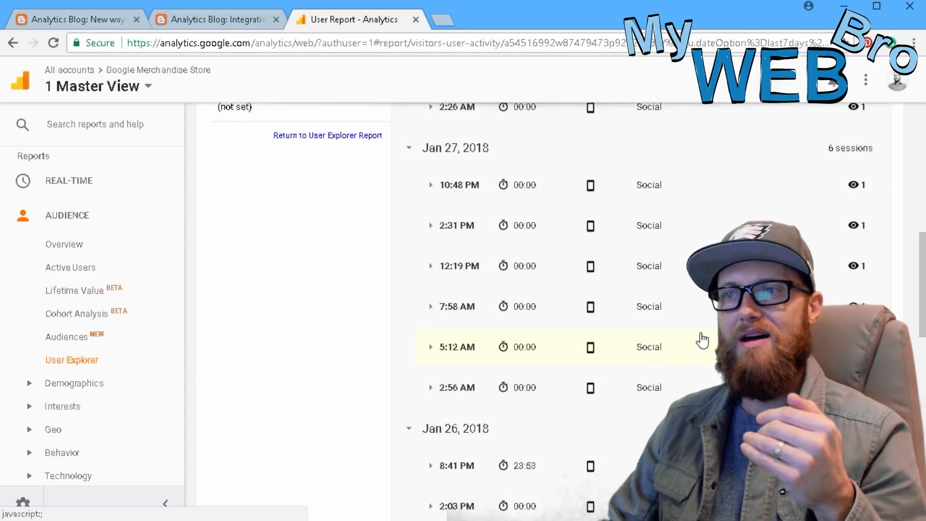
left_click(470, 255)
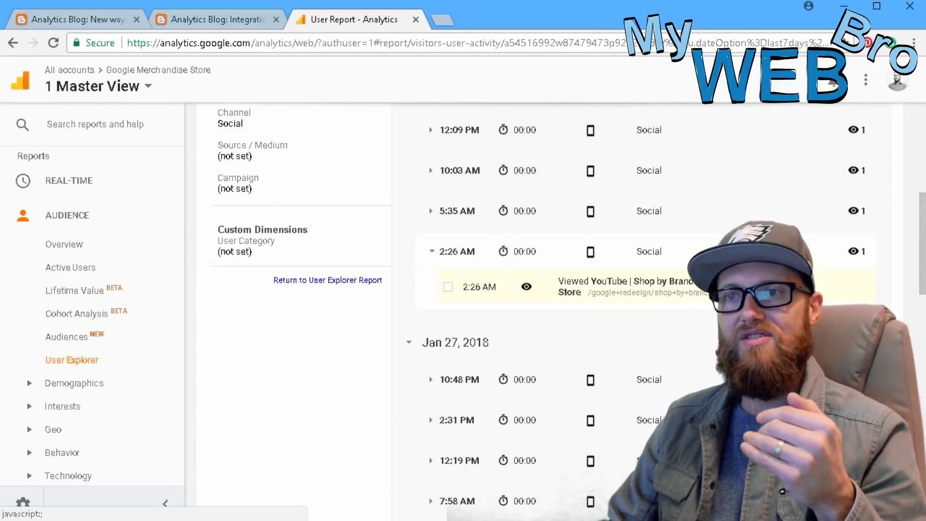
scroll(694, 319, "up", 6)
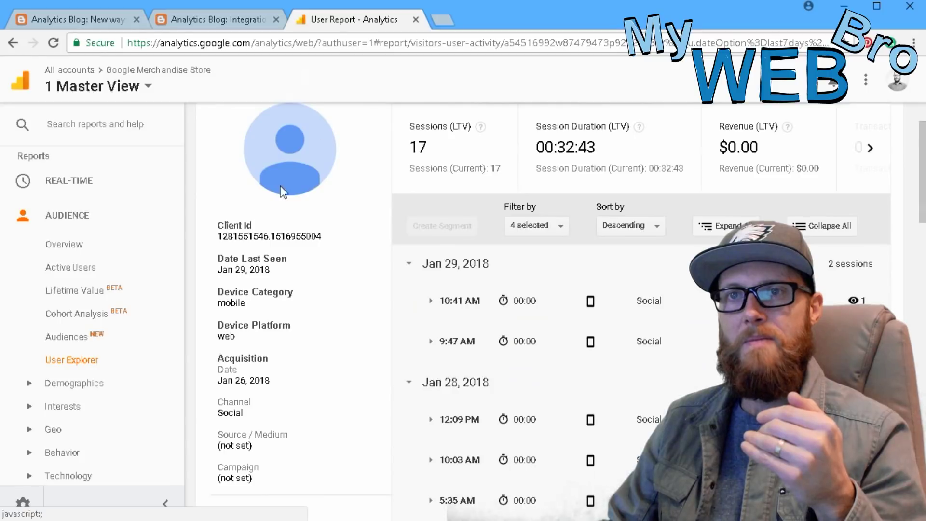
scroll(280, 186, "up", 2)
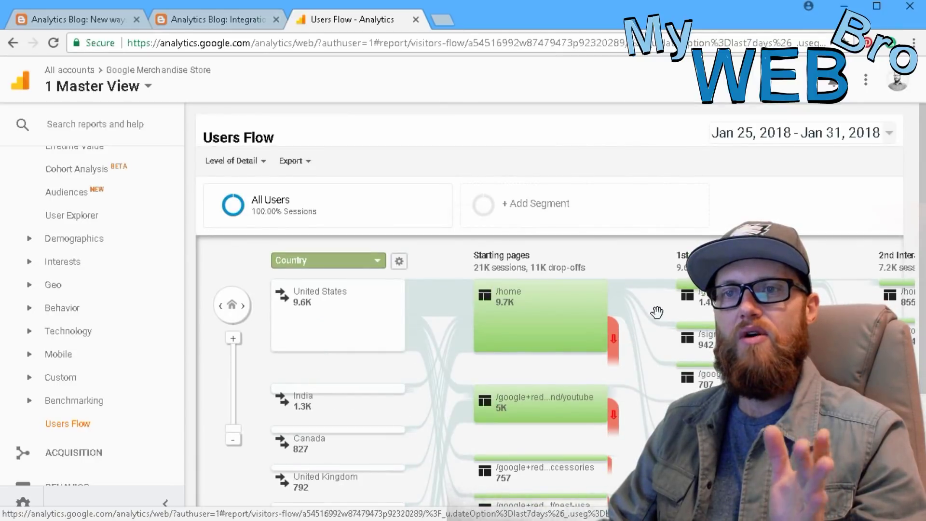
Look over the Users Flow chart, then return to Audience > User Explorer.
scroll(609, 323, "down", 4)
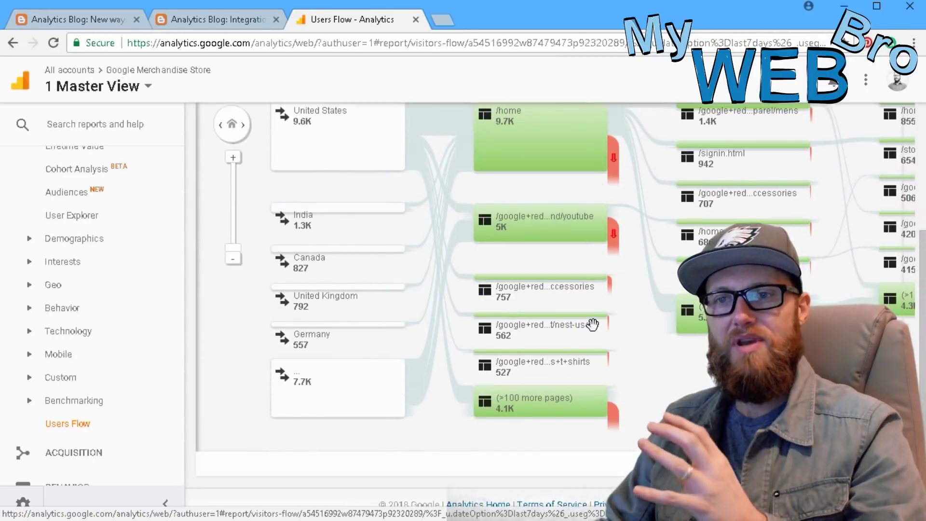
scroll(592, 324, "up", 3)
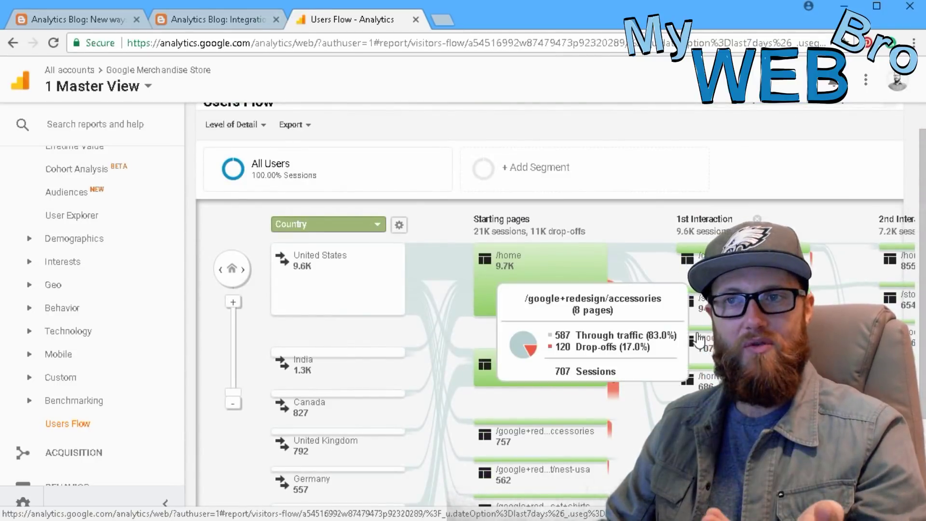
scroll(699, 340, "up", 1)
left_click(75, 216)
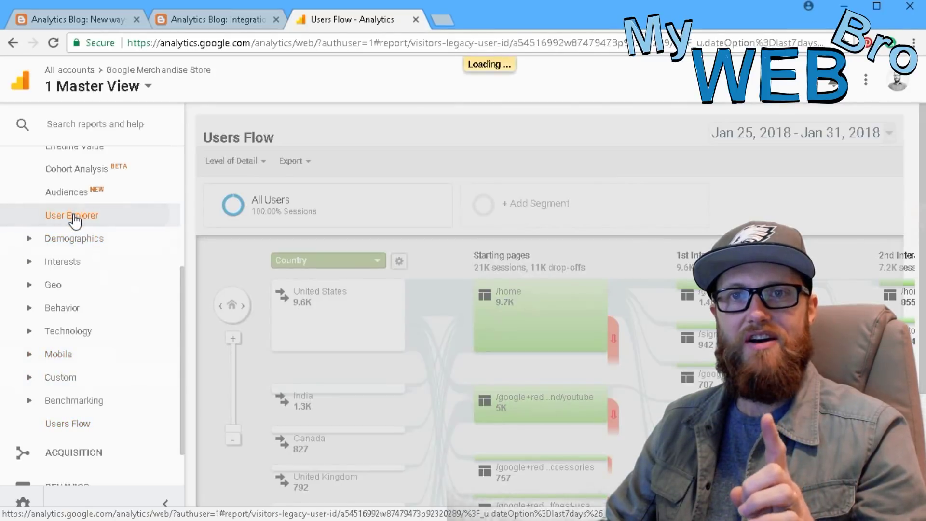